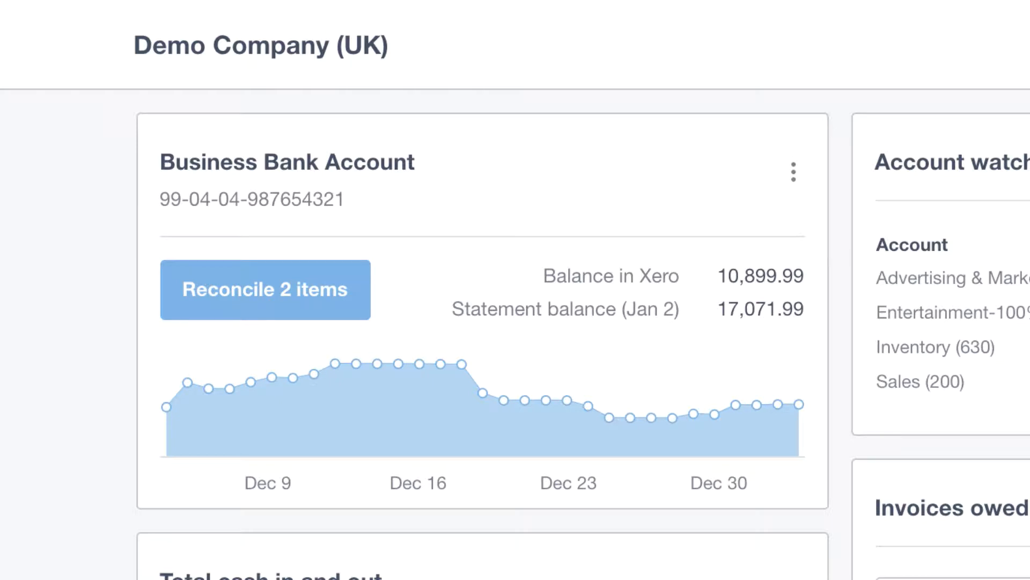
Examine December's cash in and out figures and this month's Sales entry in the account watchlist.
scroll(515, 290, down, 8)
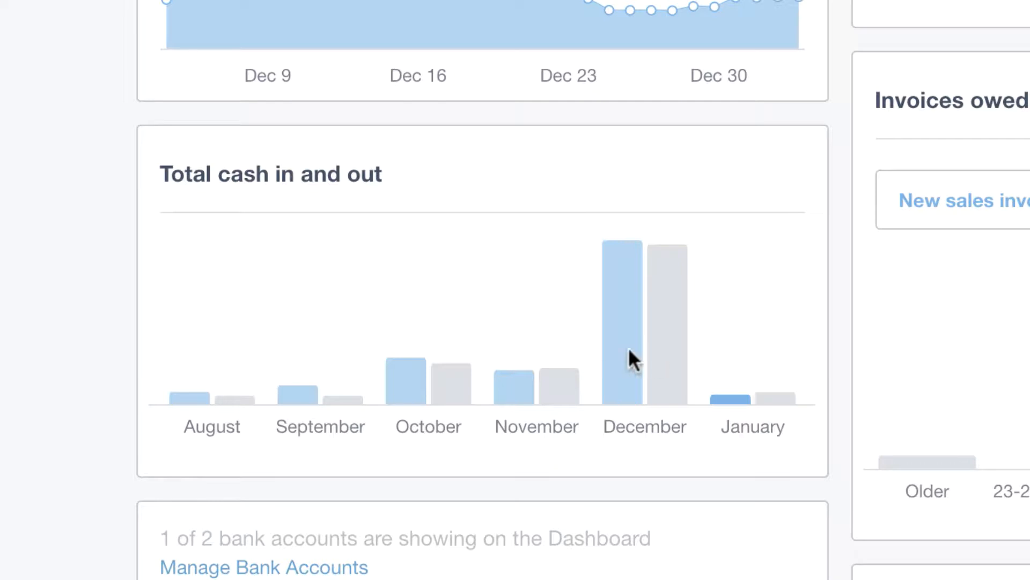
mouse_move(618, 348)
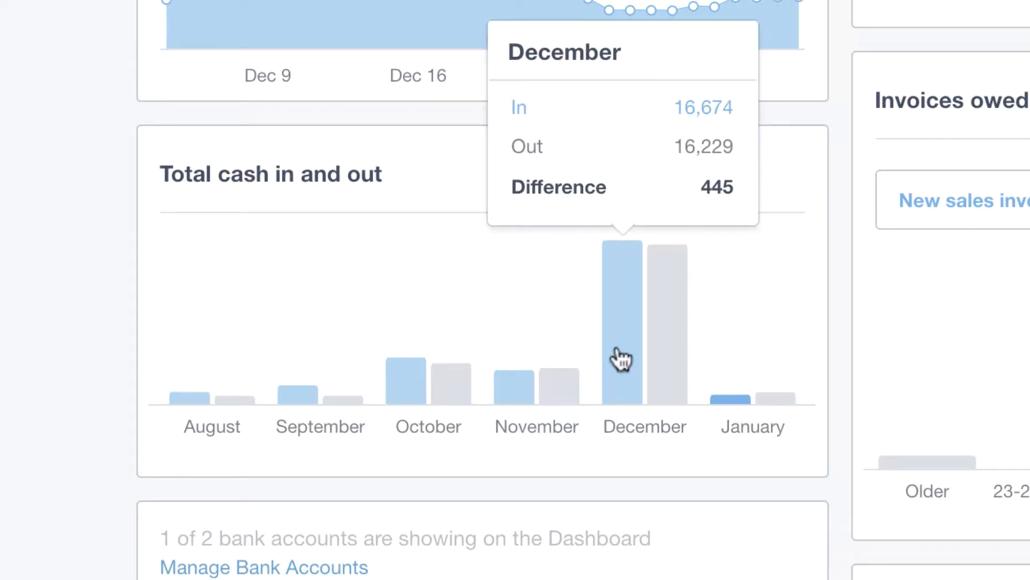
click(621, 360)
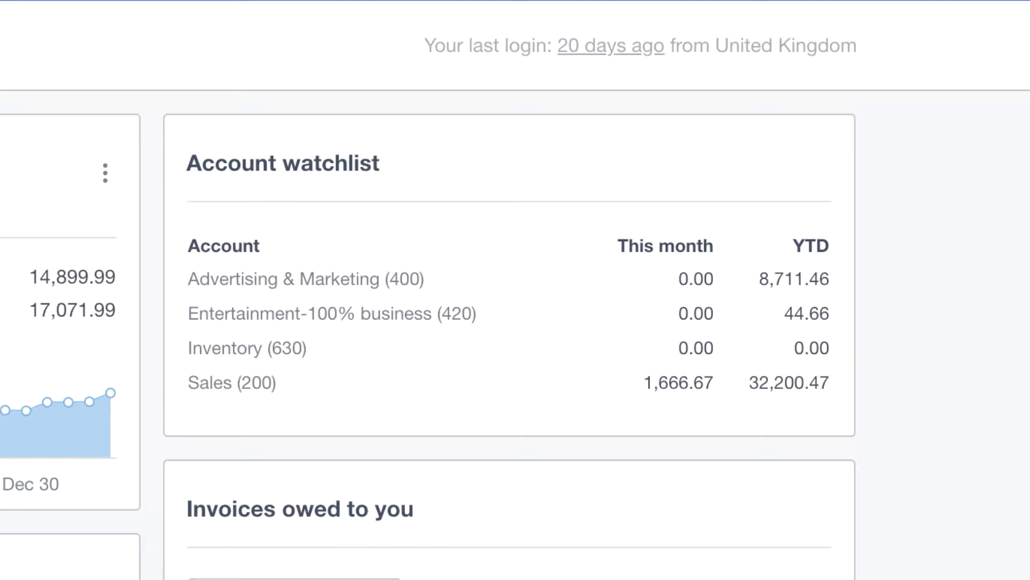
click(681, 383)
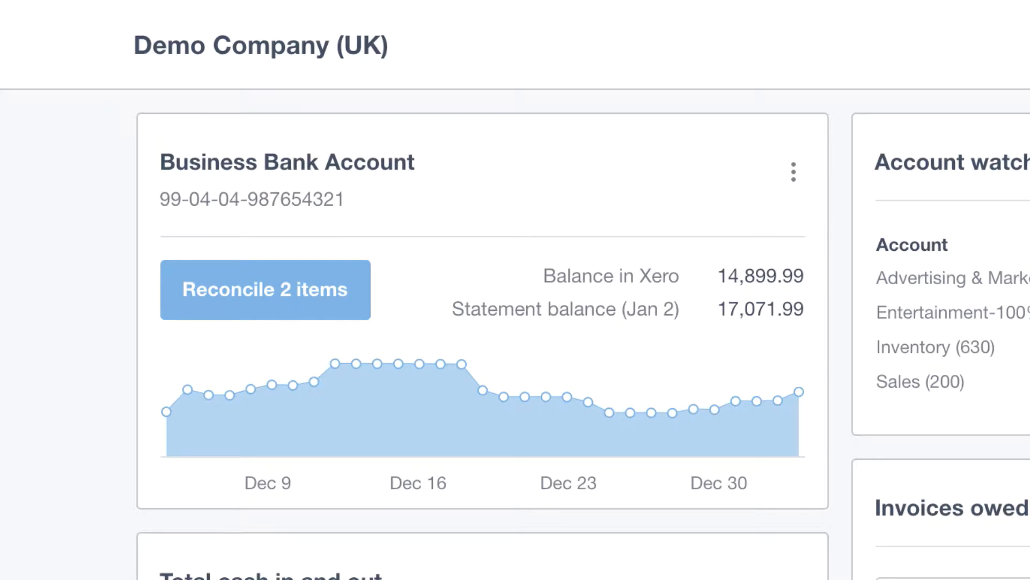
Reconcile the Business Bank Account's two outstanding lines, matching the Ridgeway University receipt to its invoice and applying the 7-Eleven bank rule.
click(243, 297)
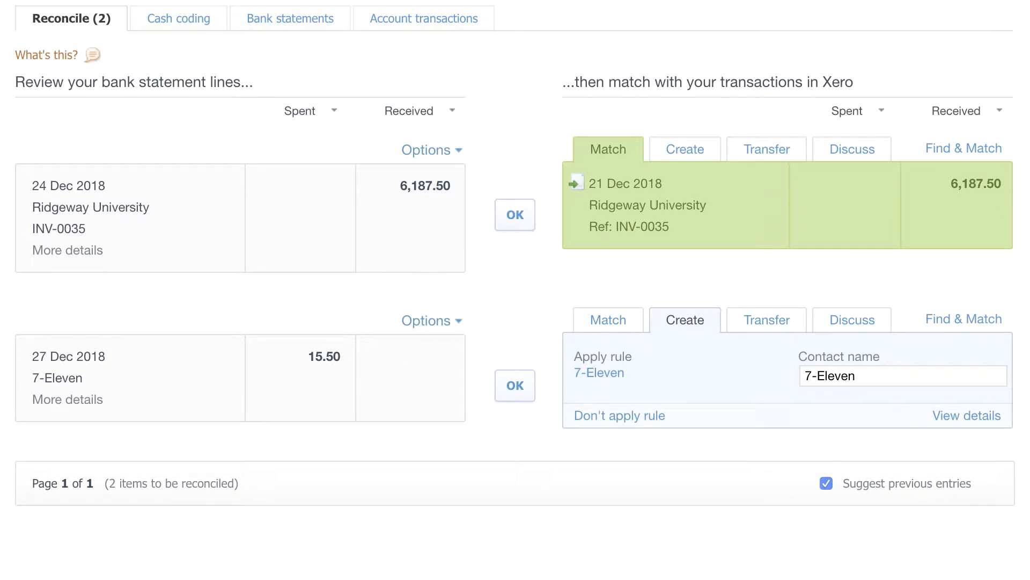
click(519, 221)
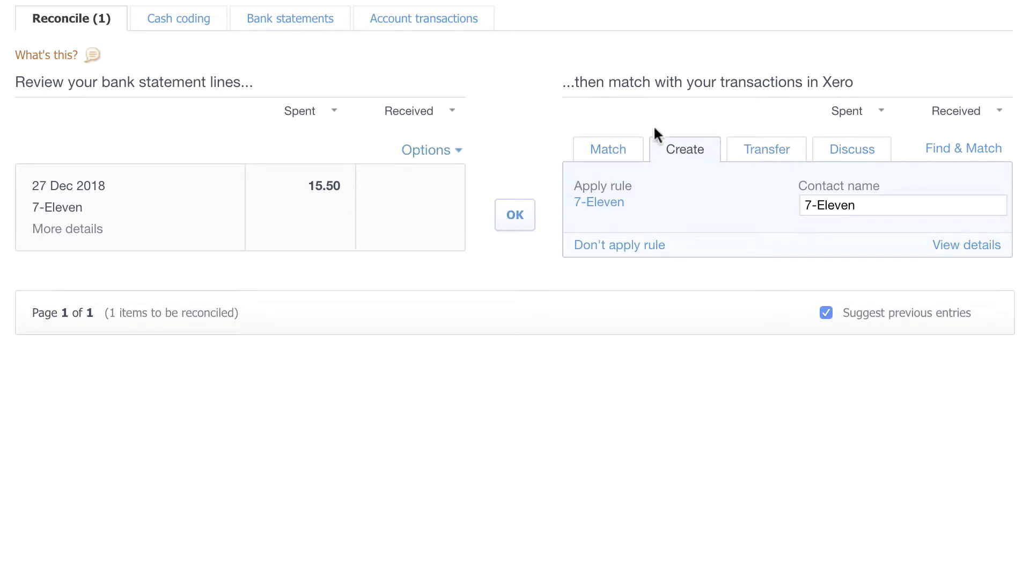
click(599, 202)
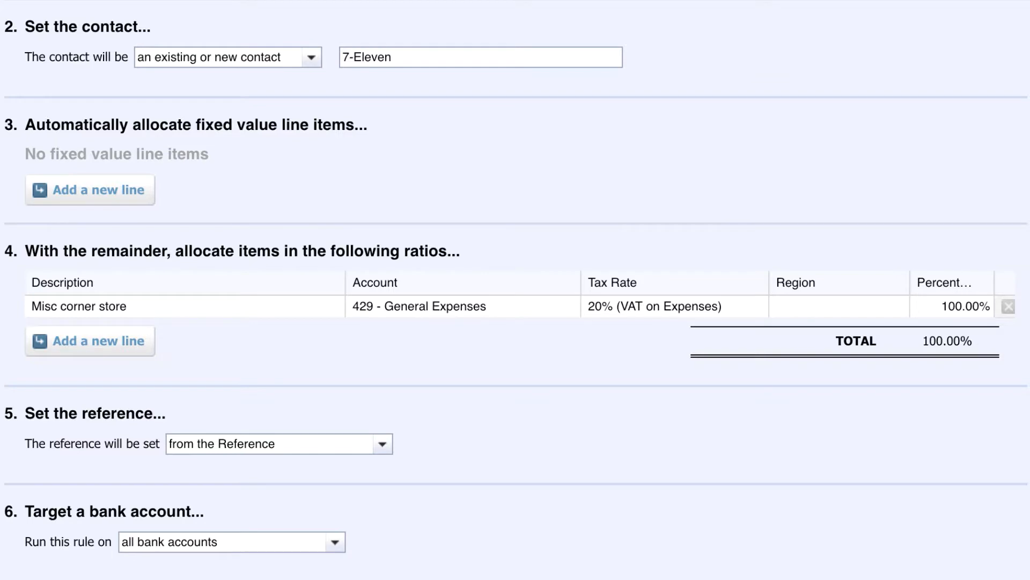
click(834, 562)
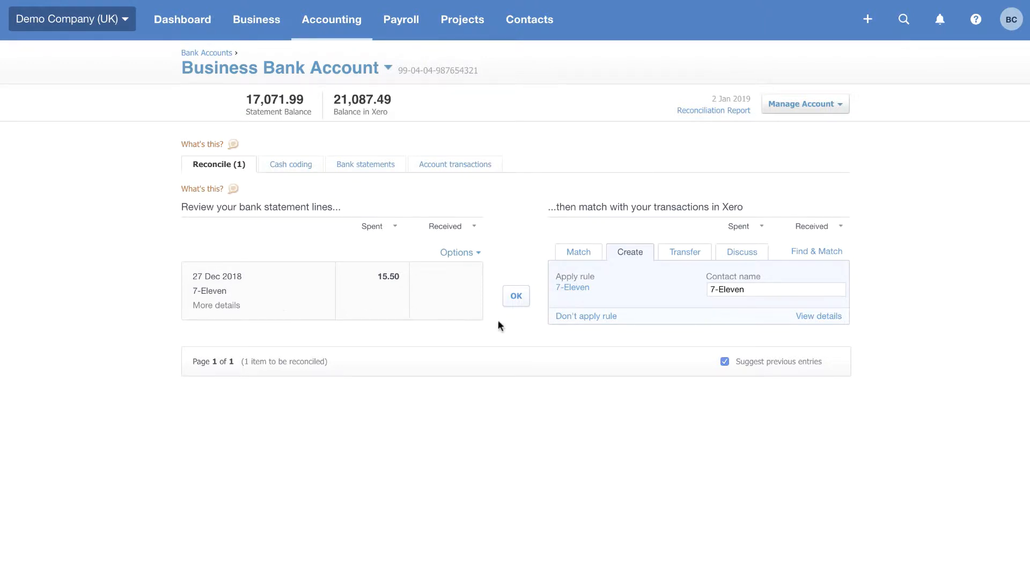
click(518, 303)
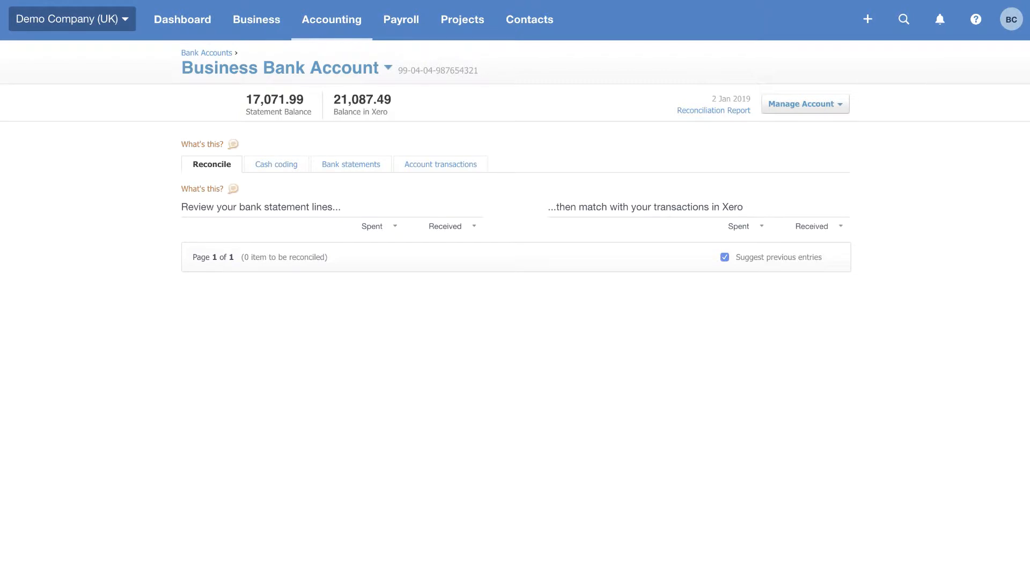
Open the accepted Bayside Club quote QU-0001 from the sales overview.
click(248, 19)
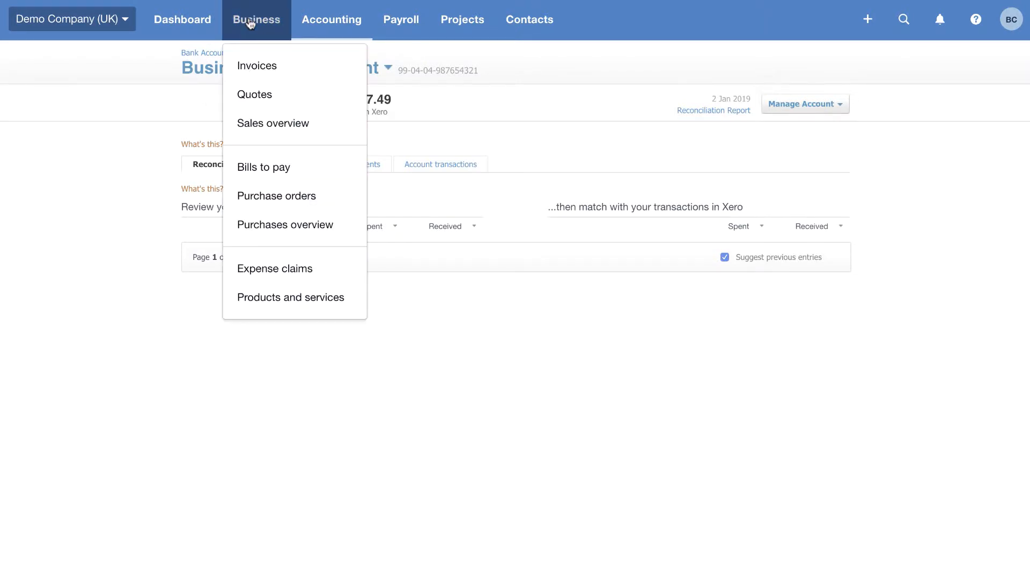
click(254, 124)
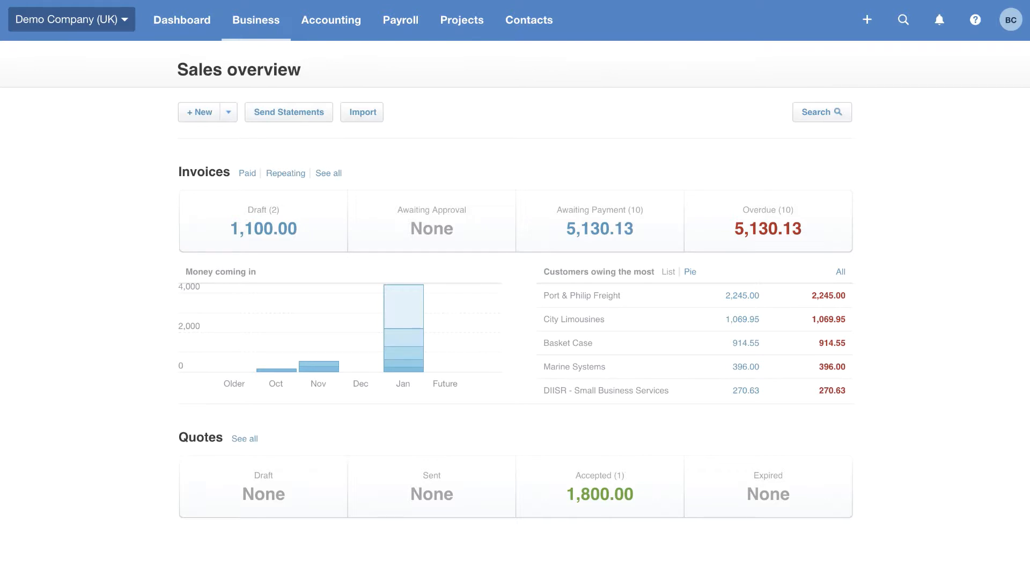
click(591, 505)
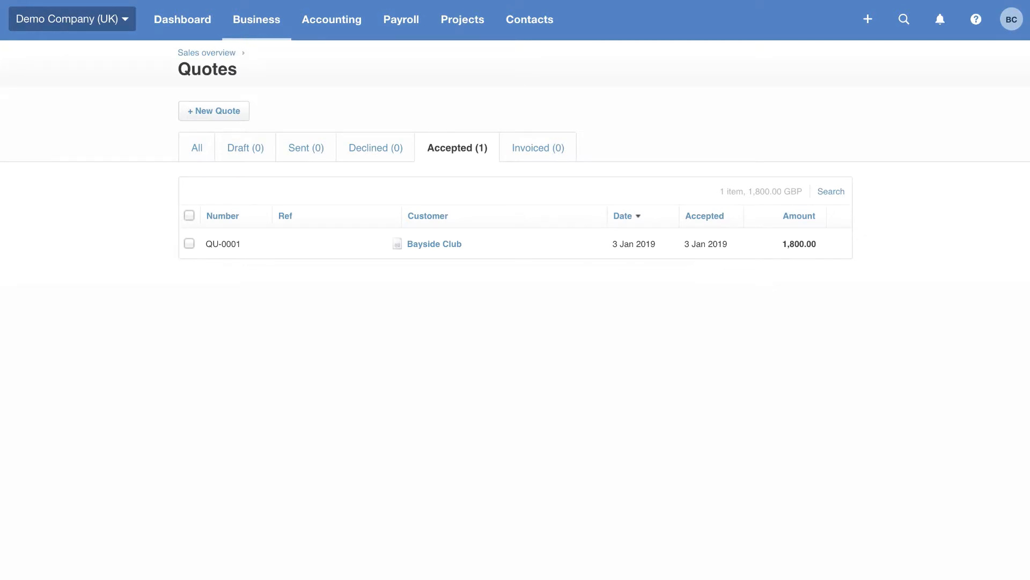
click(433, 247)
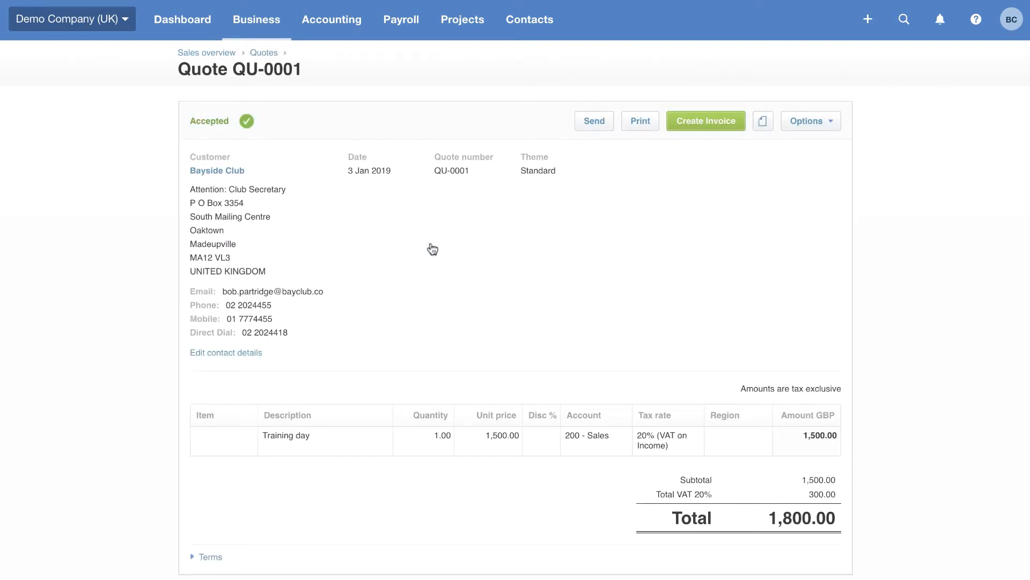
Create an invoice from quote QU-0001 and mark the quote as invoiced.
click(723, 128)
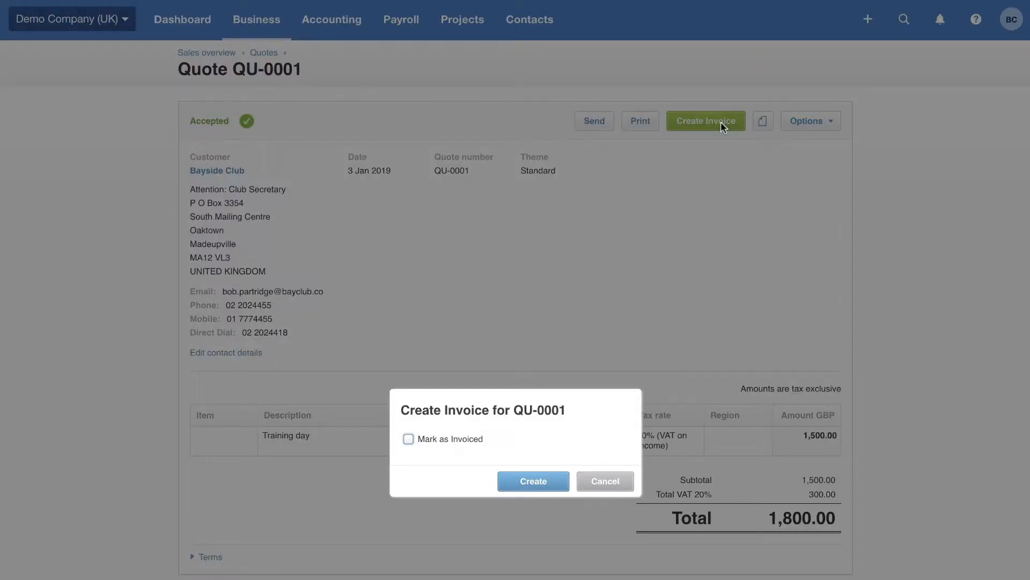
click(408, 439)
click(538, 481)
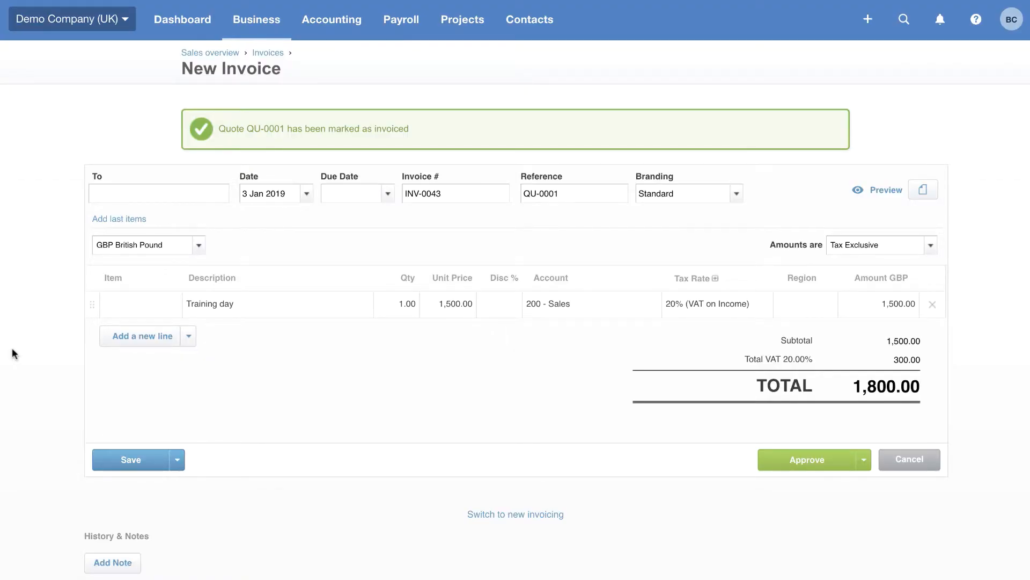
Set the invoice's due date to one month ahead, 3 Feb 2019, and approve the invoice.
click(333, 193)
text(+30)
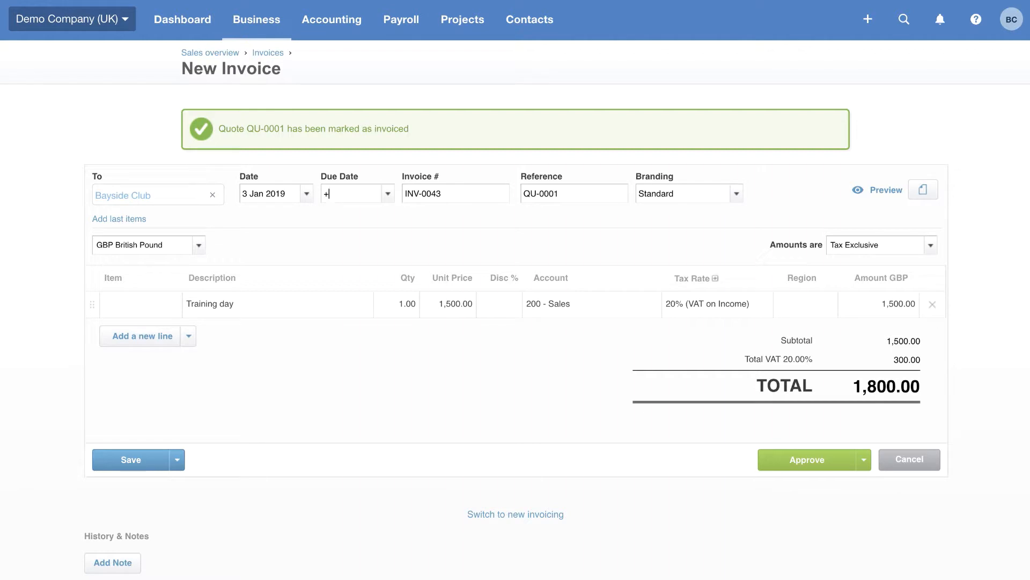
key(BackSpace)
key(BackSpace)
text(1w)
key(BackSpace)
key(BackSpace)
text(1m)
click(801, 457)
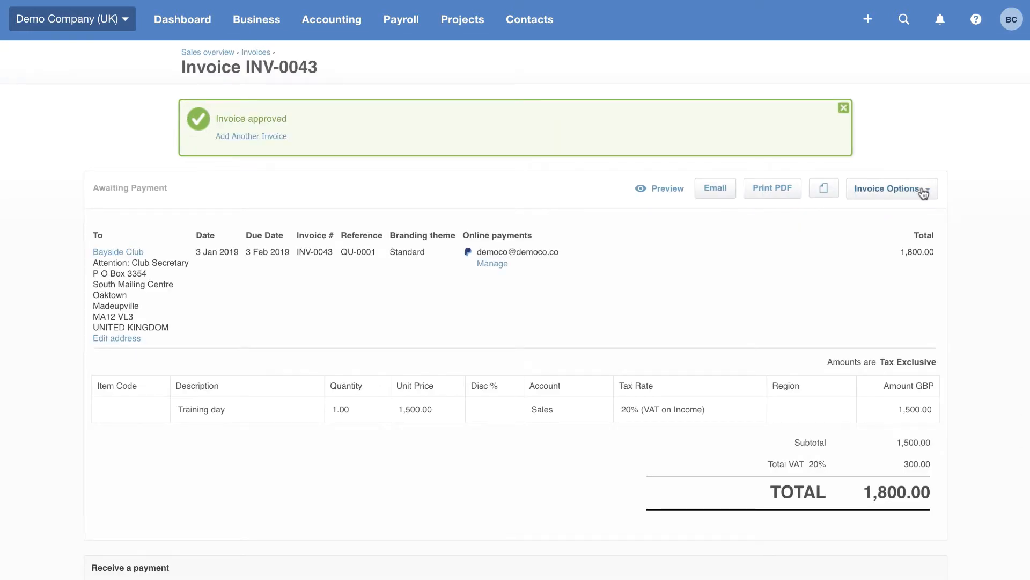
Email the approved Bayside Club invoice with its default message, marking it as sent.
click(719, 190)
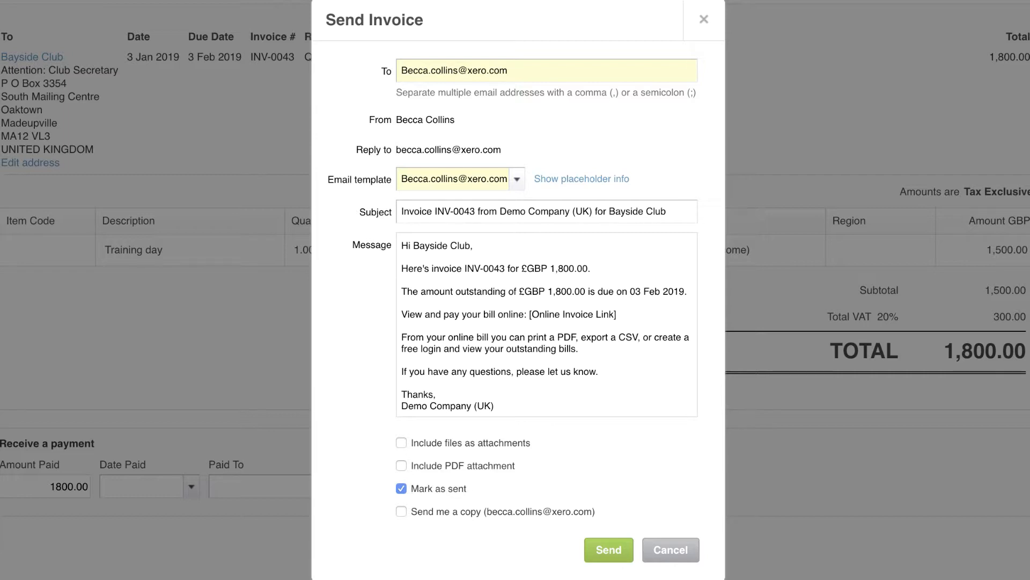
click(613, 549)
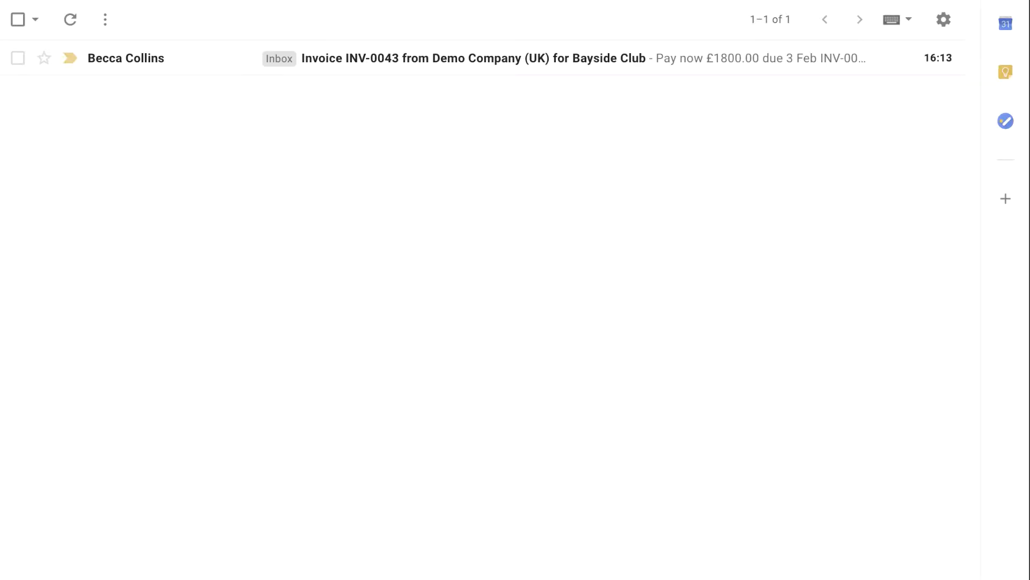
Switch to Gmail, open the received invoice email, and view its online bill and payment option.
click(447, 68)
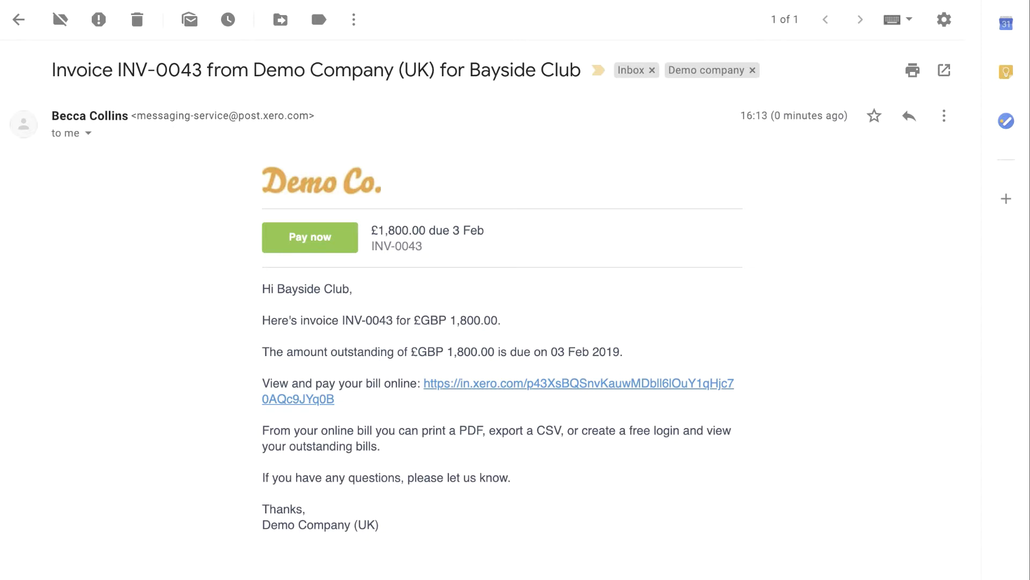
click(519, 390)
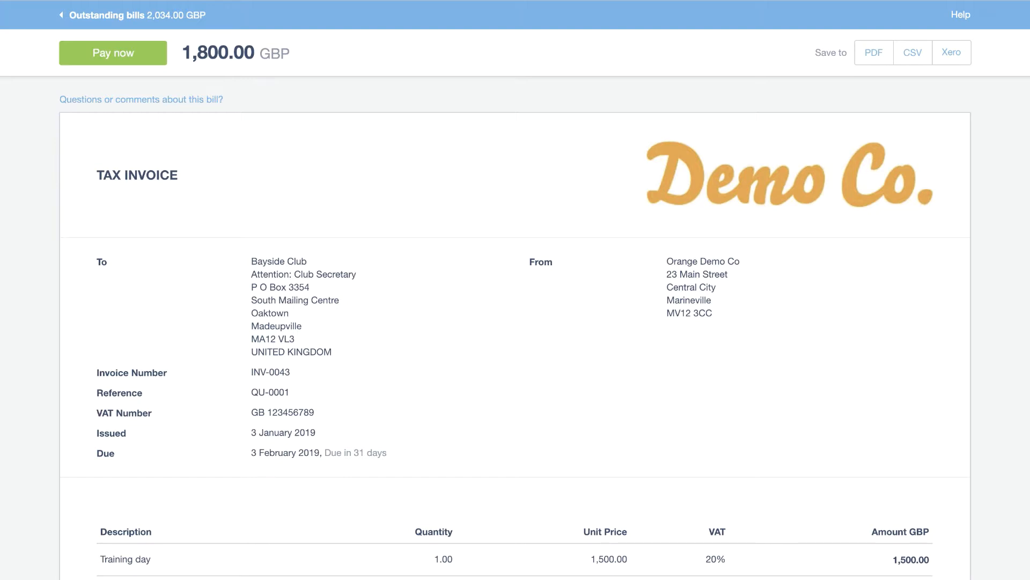
click(143, 58)
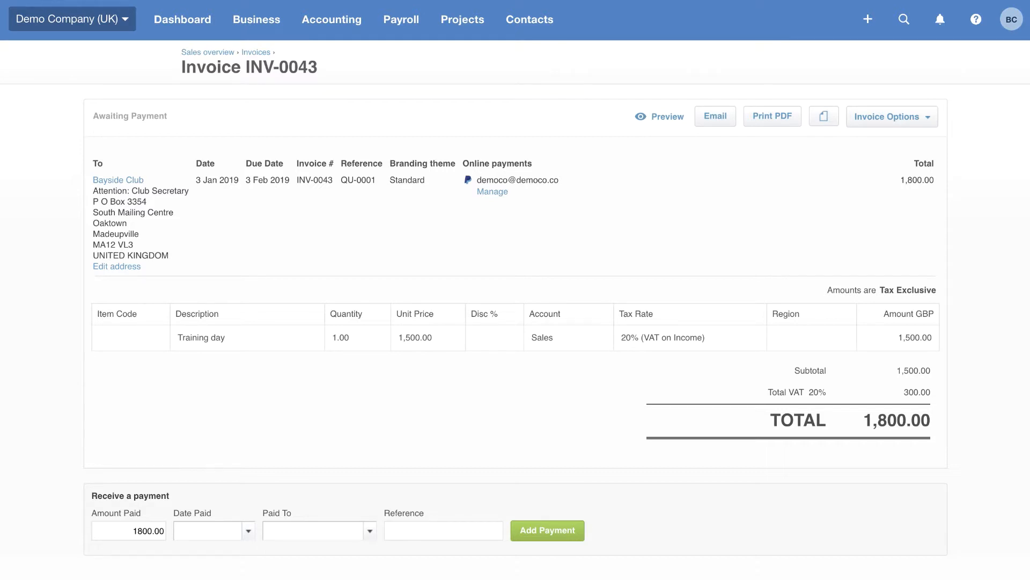
View the full list of contacts back in Xero.
click(534, 24)
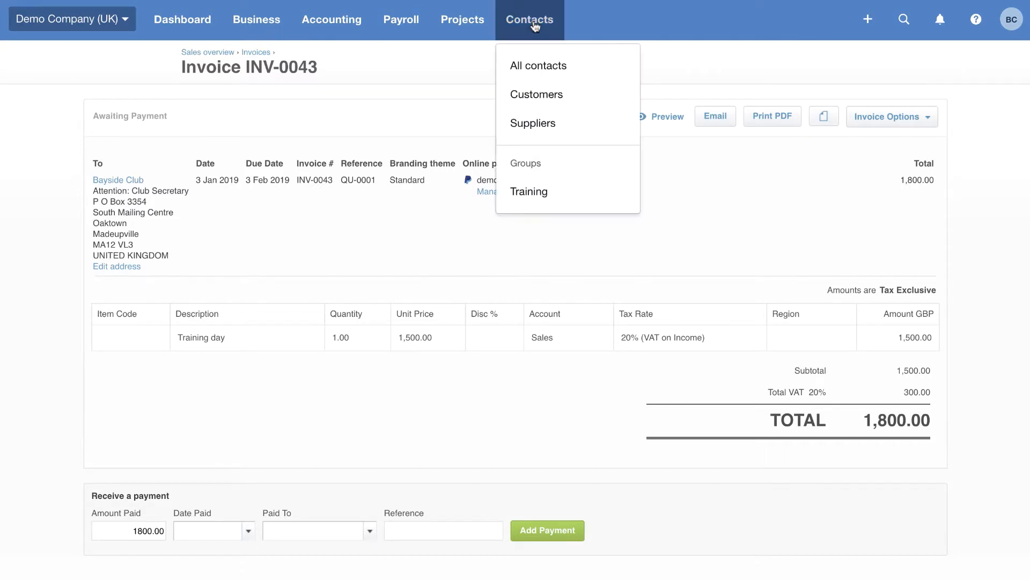
click(529, 70)
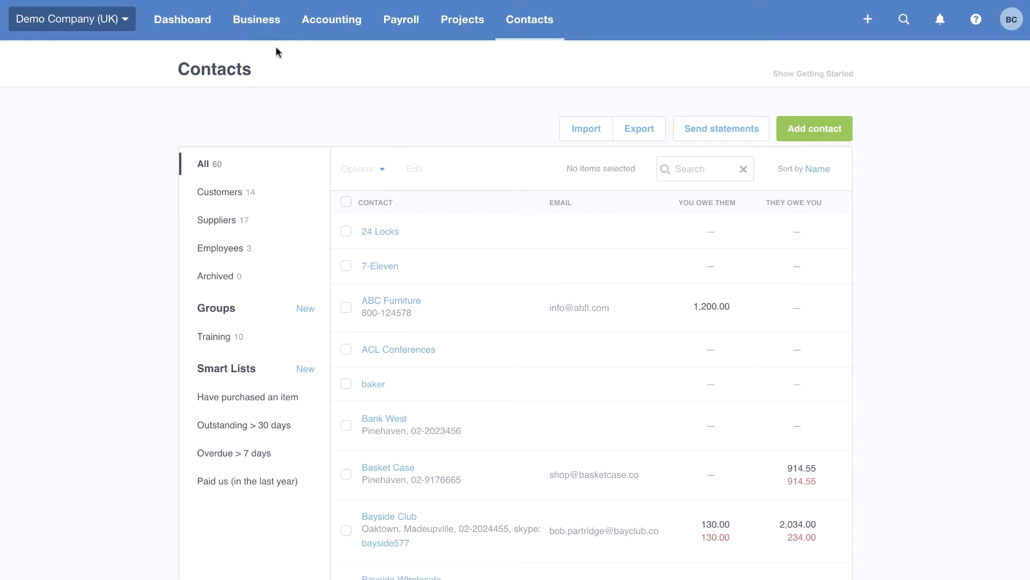
Open the new version of the Profit and Loss report from the accounting reports list.
click(323, 34)
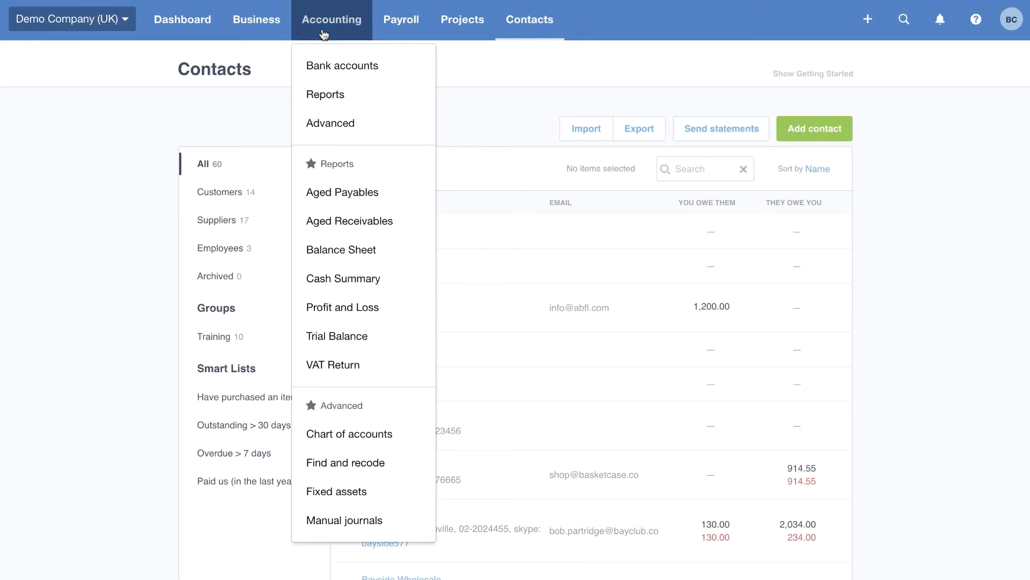
click(338, 96)
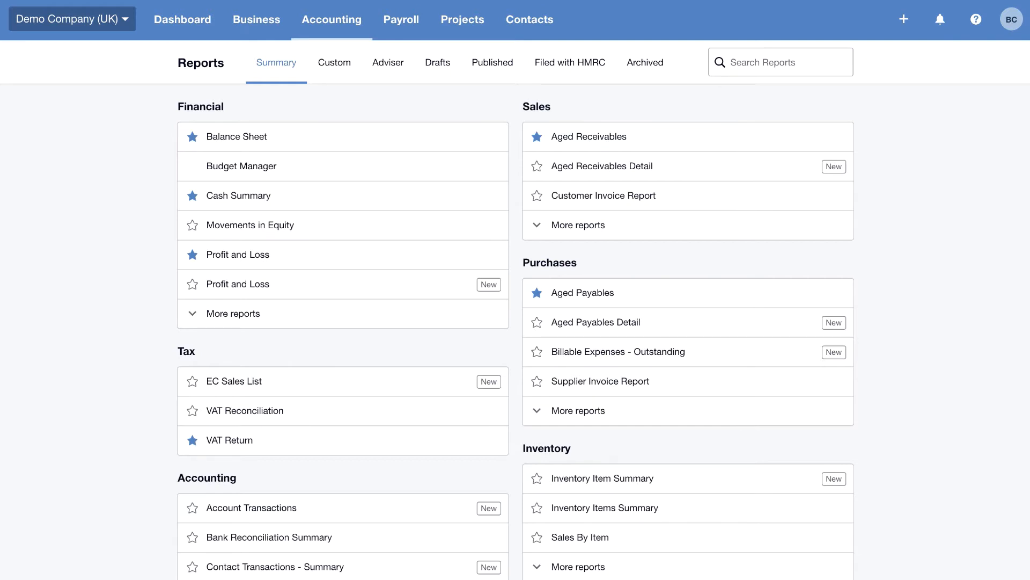
click(327, 295)
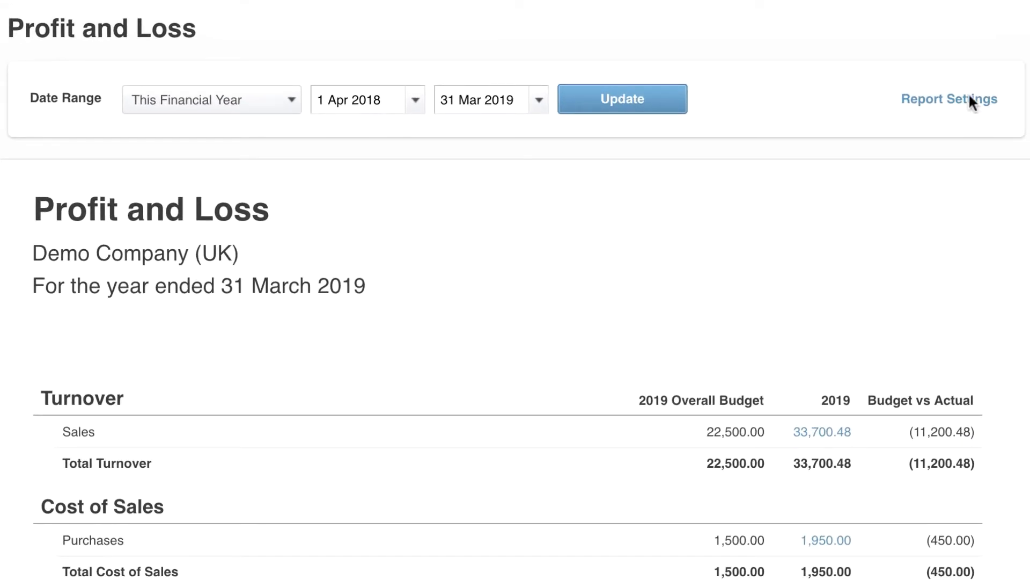
Set the report's date range to Custom in the report settings and check the available Region filter options.
click(972, 101)
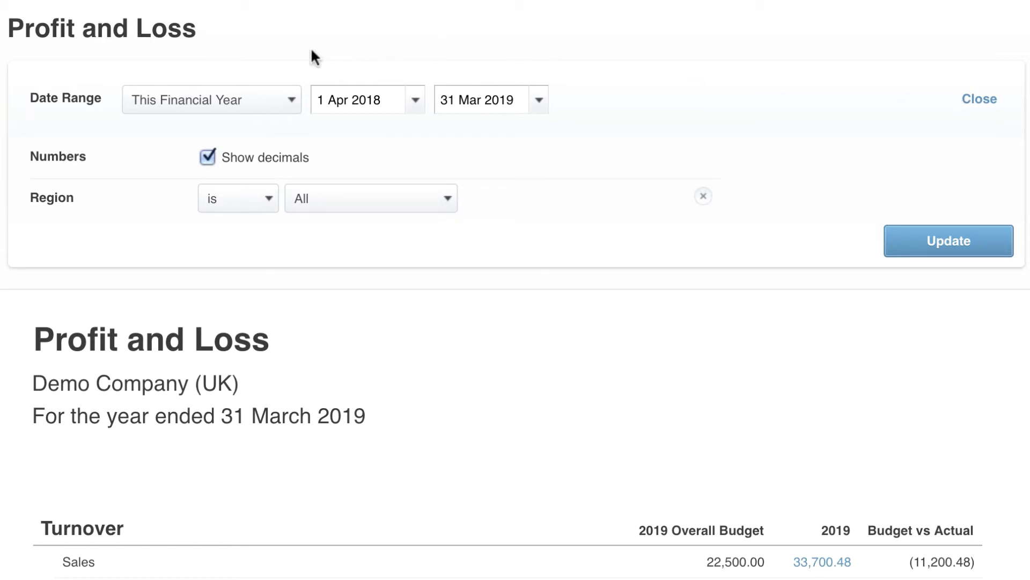
click(291, 100)
scroll(276, 365, down, 2)
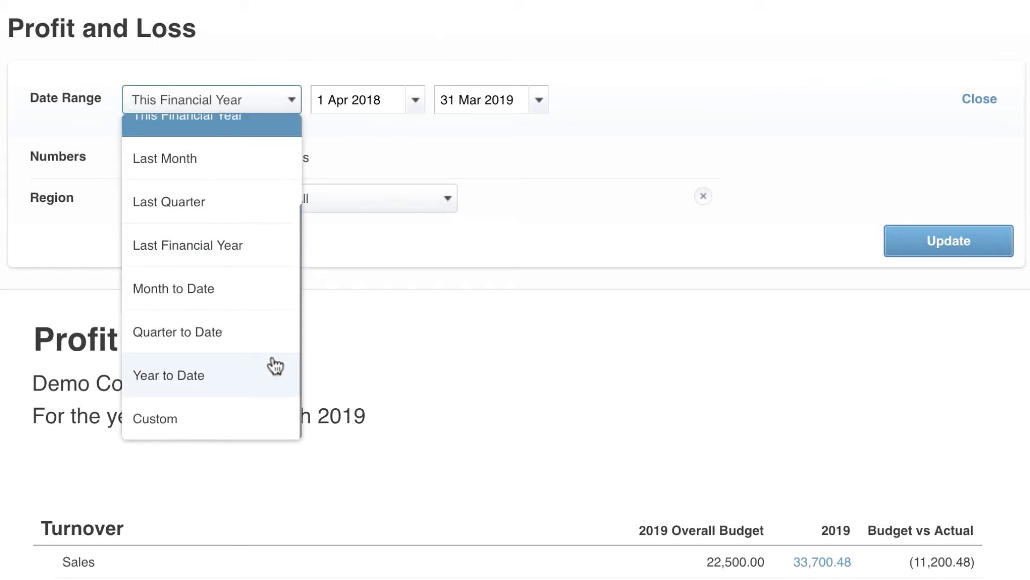
click(266, 417)
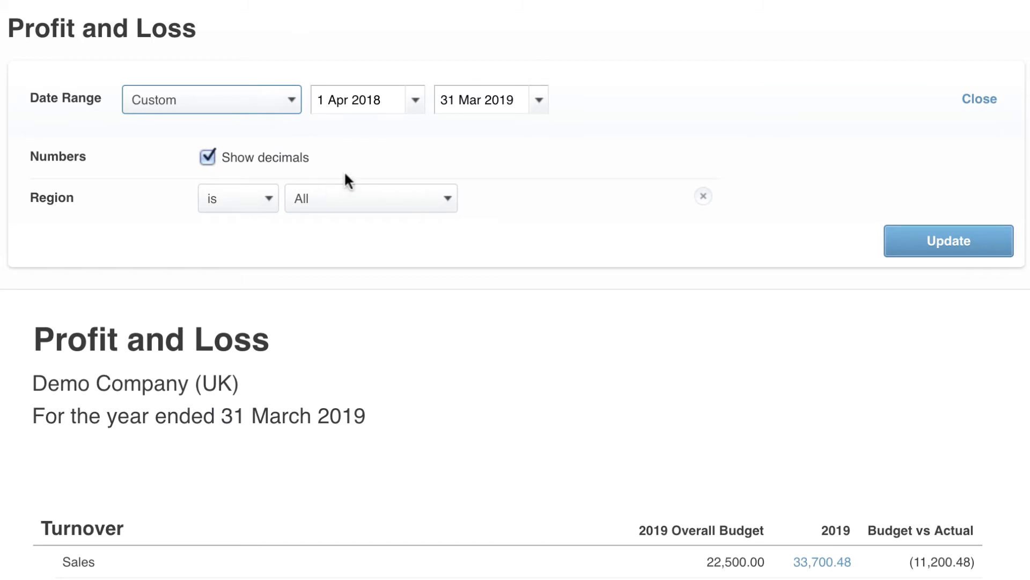
click(448, 201)
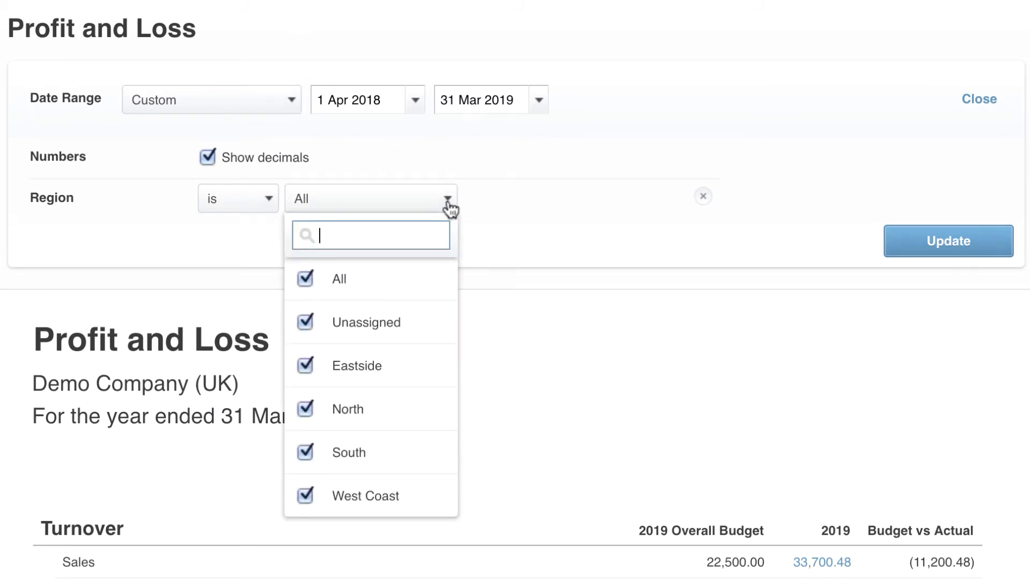
click(448, 201)
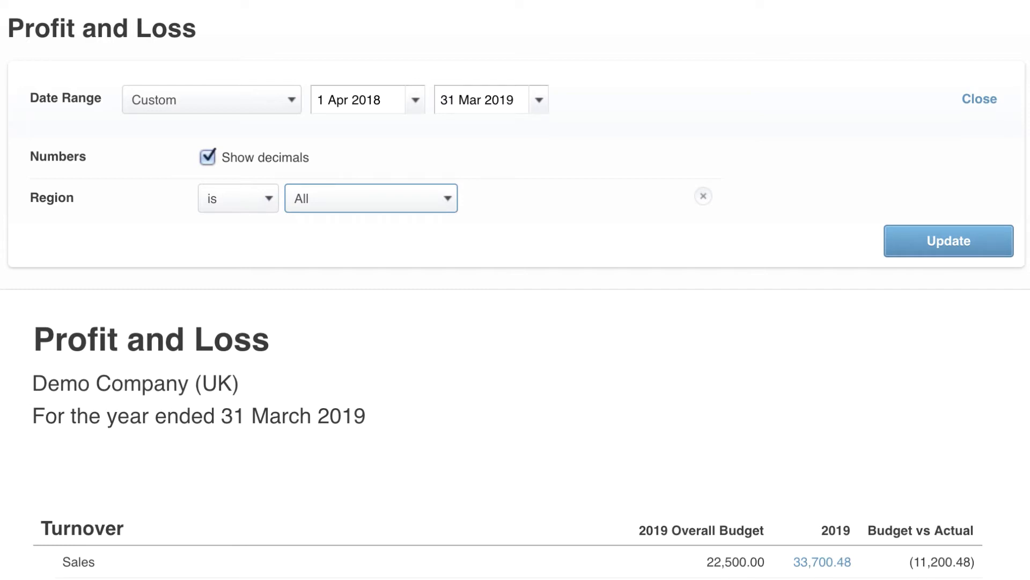
Review the Profit and Loss report through to Profit after Taxation and check the options for saving it.
scroll(515, 290, down, 18)
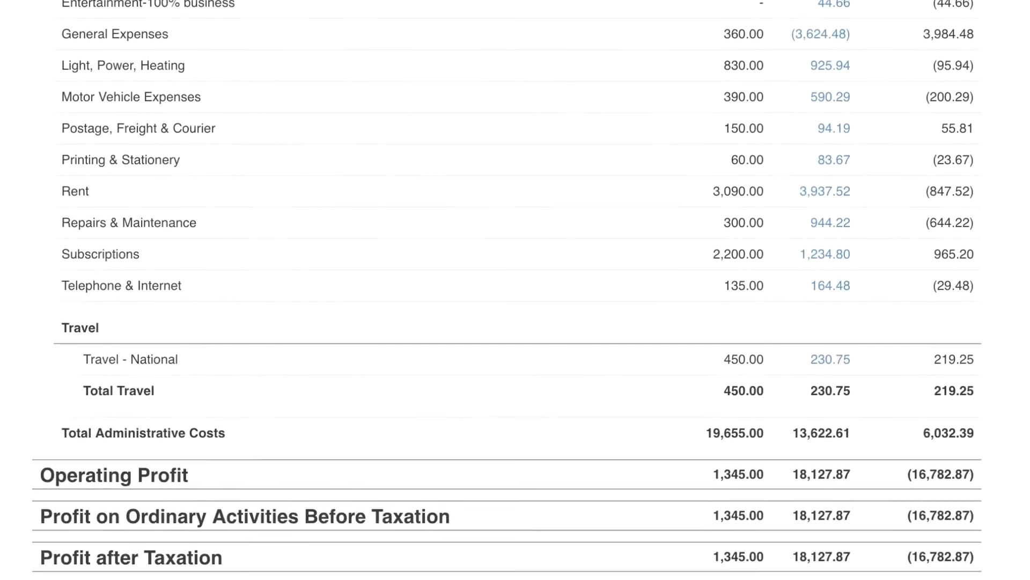
scroll(516, 290, down, 1)
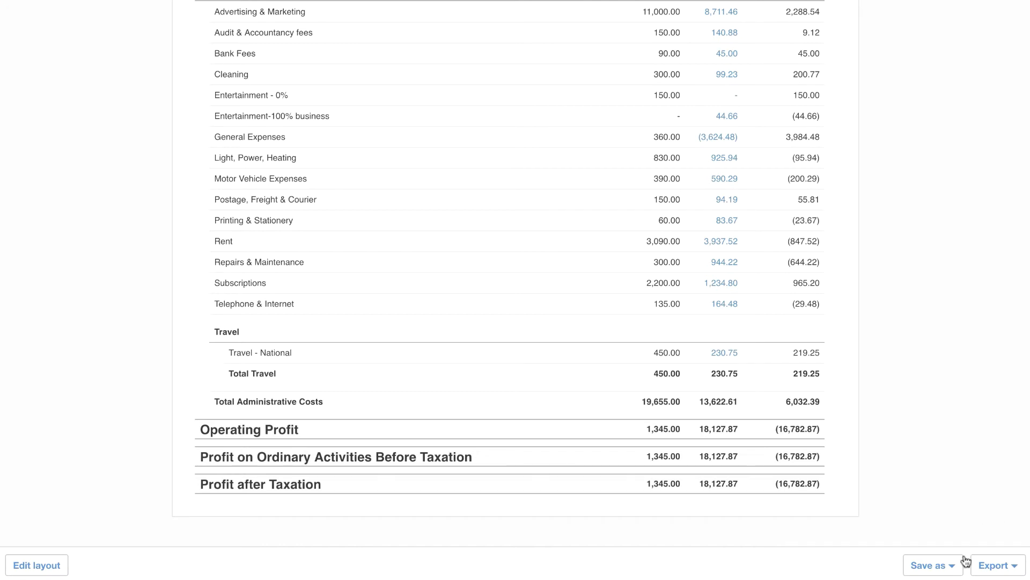
click(953, 566)
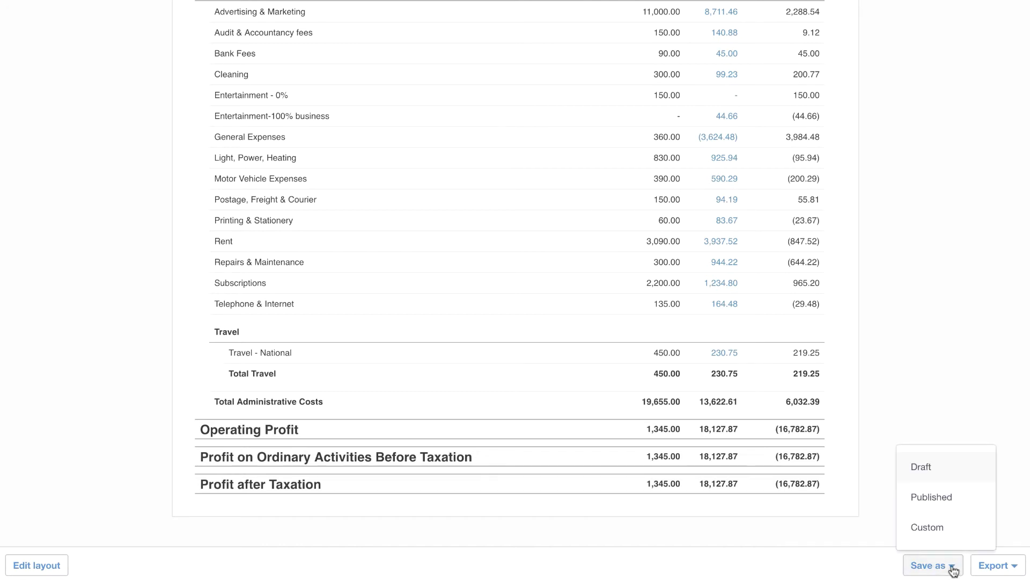
click(957, 526)
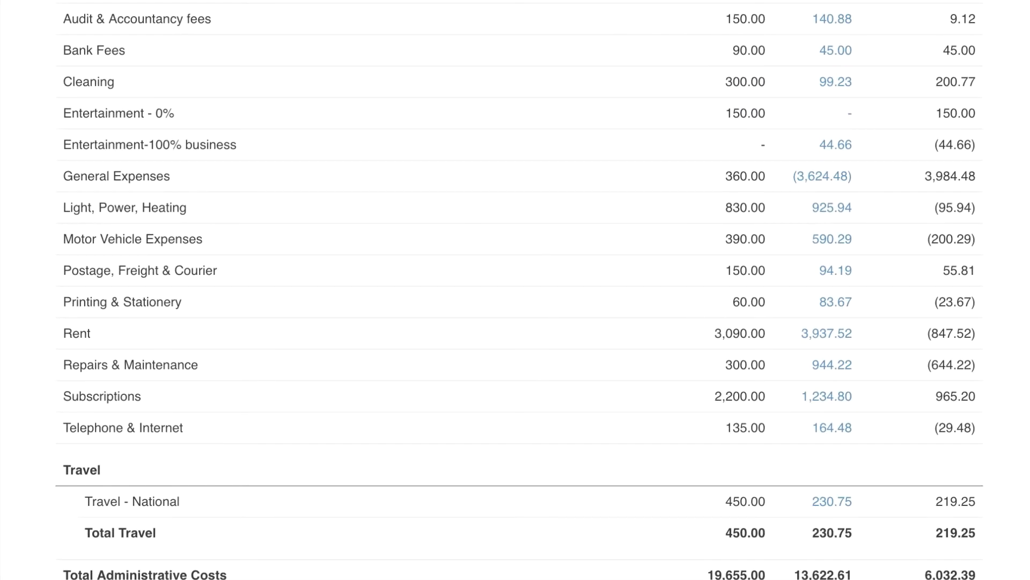
Drill down from the 2019 Repairs & Maintenance figure to the Central Copiers photocopier repair bill and view its related files.
click(836, 364)
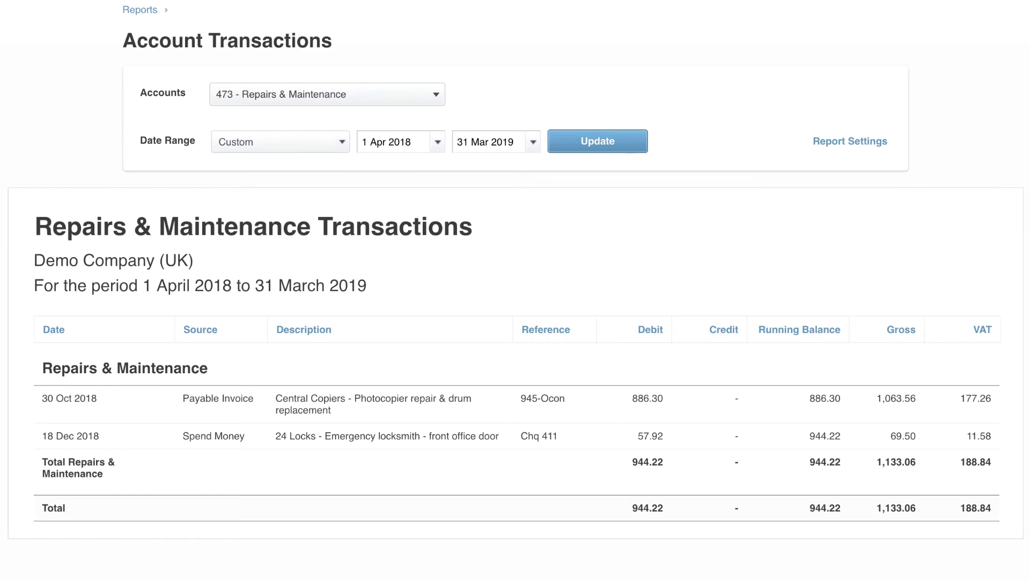
click(390, 407)
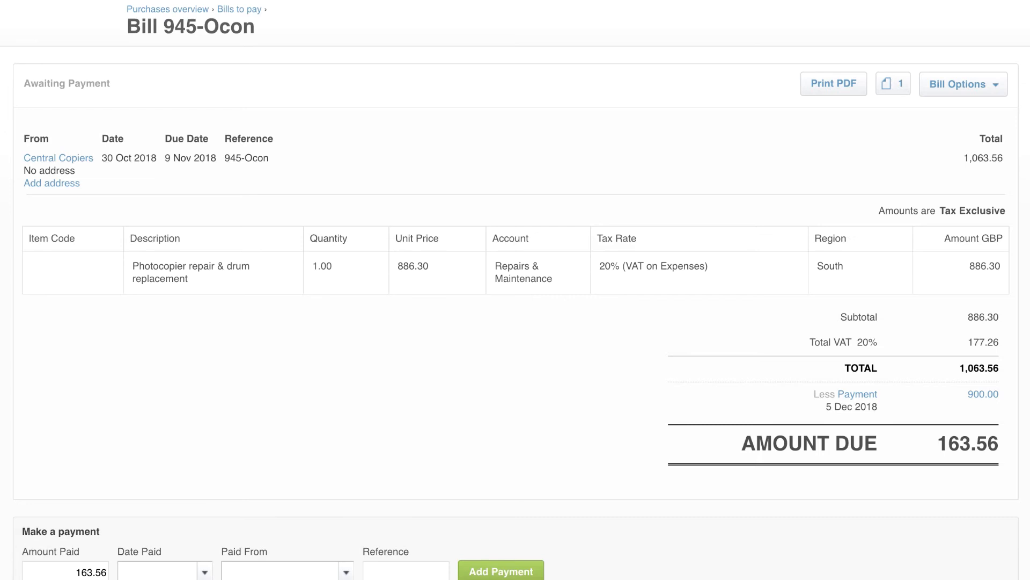
click(890, 94)
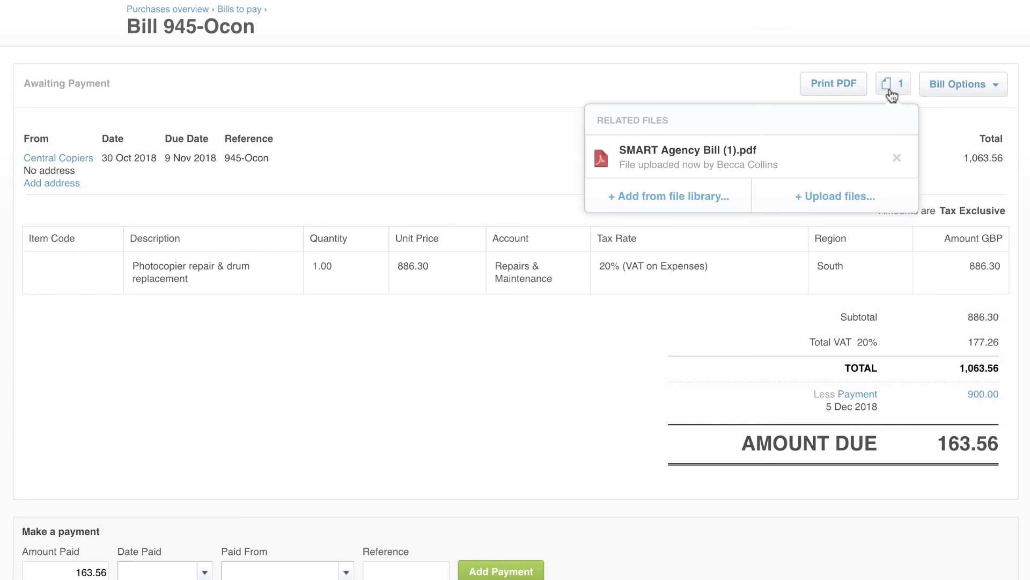
click(906, 84)
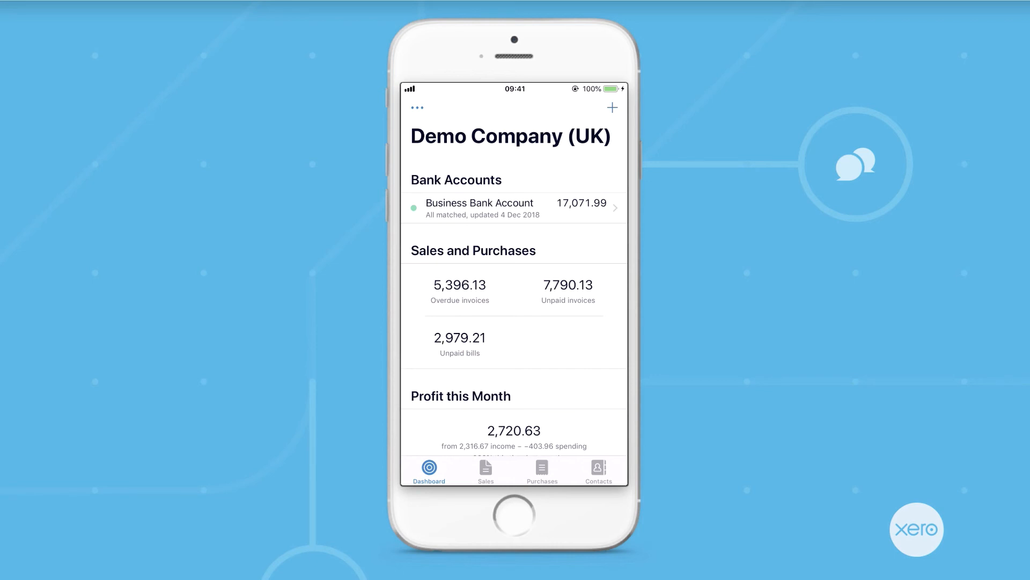
Switch to the Xero mobile app and view the overdue sales invoices and the purchases overview.
click(486, 471)
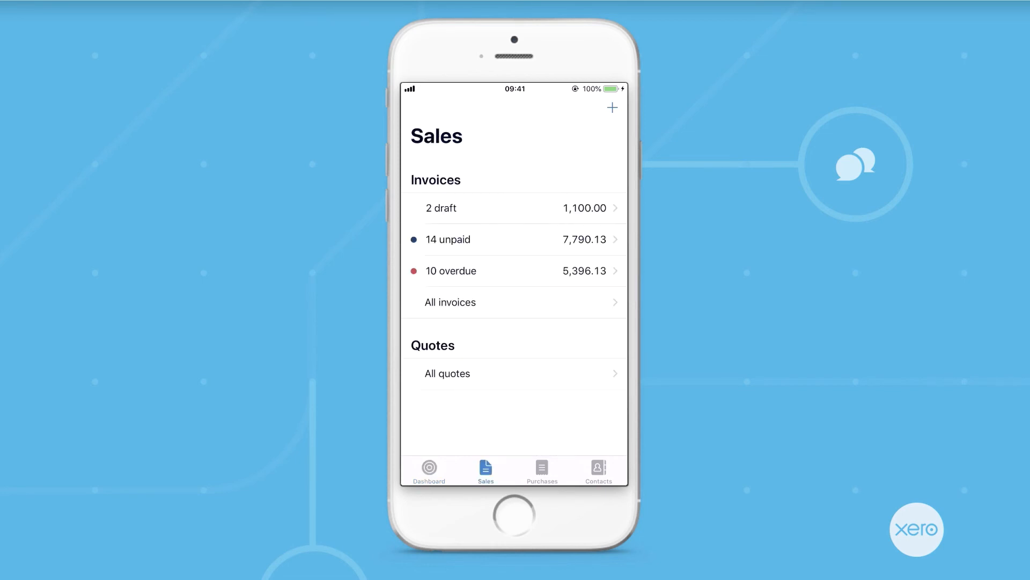
click(514, 271)
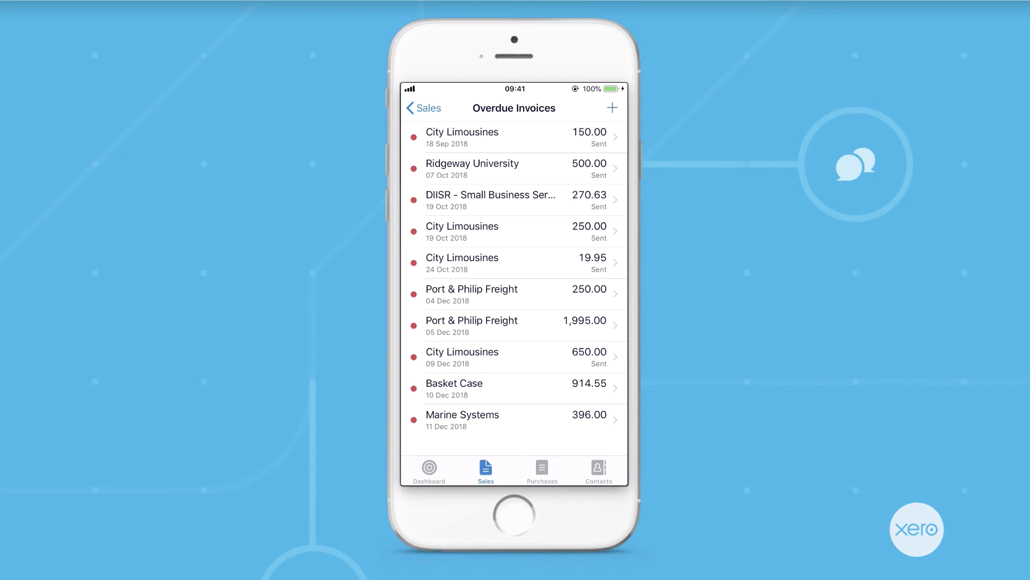
click(542, 471)
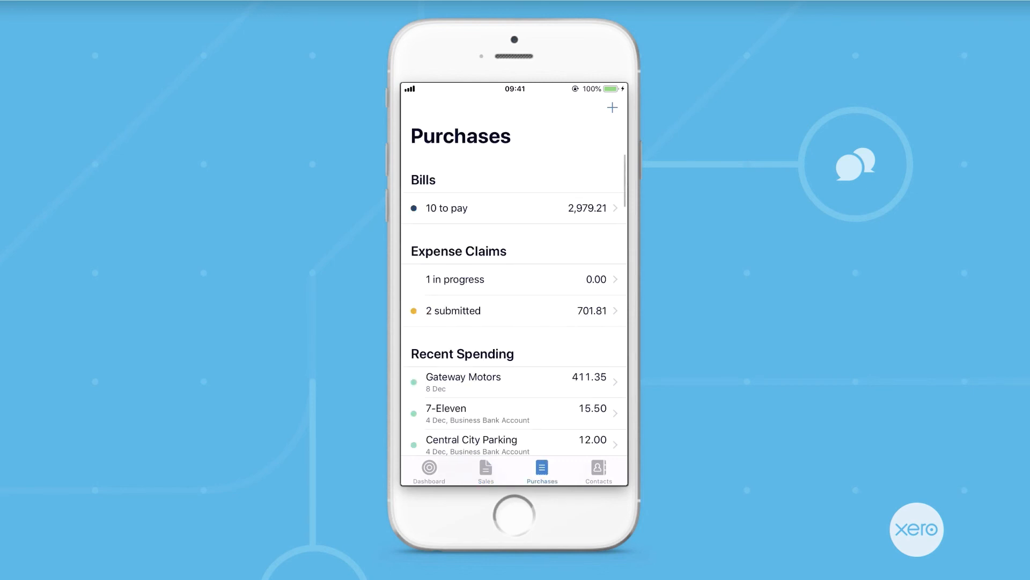
click(612, 107)
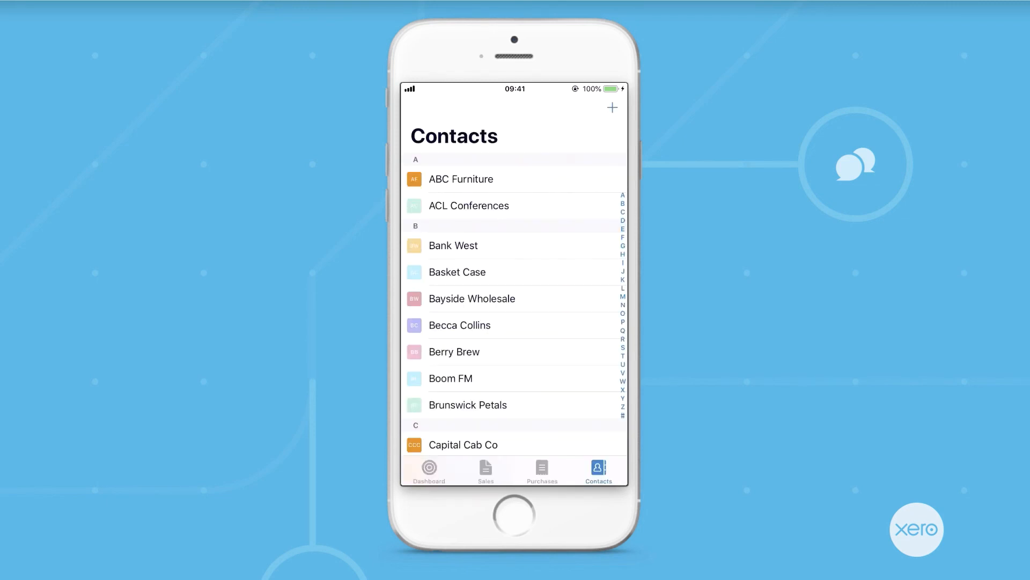
View the Bayside Wholesale contact's phone details and review the mobile dashboard down to Total Cash In and Out.
click(472, 298)
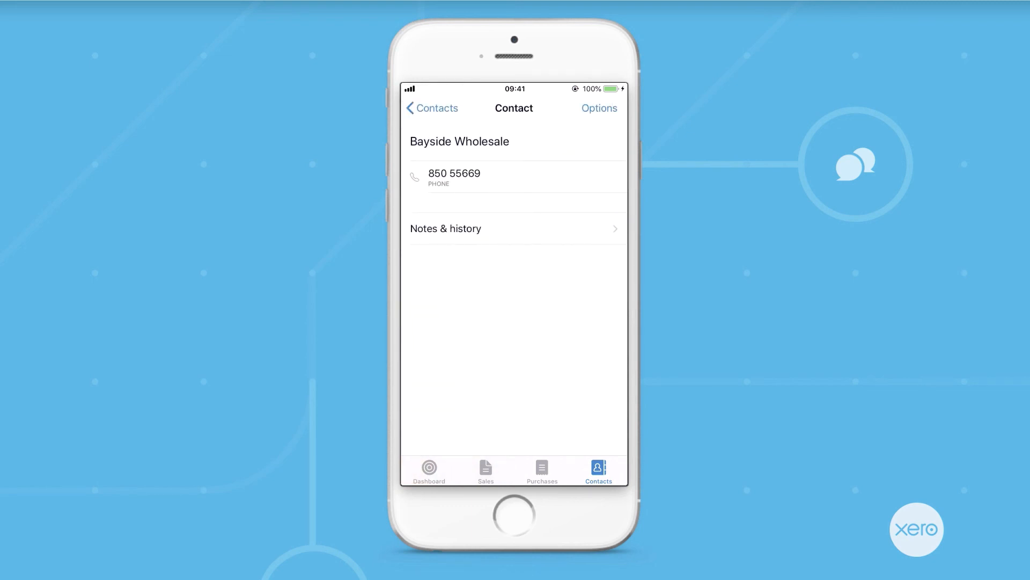
click(454, 176)
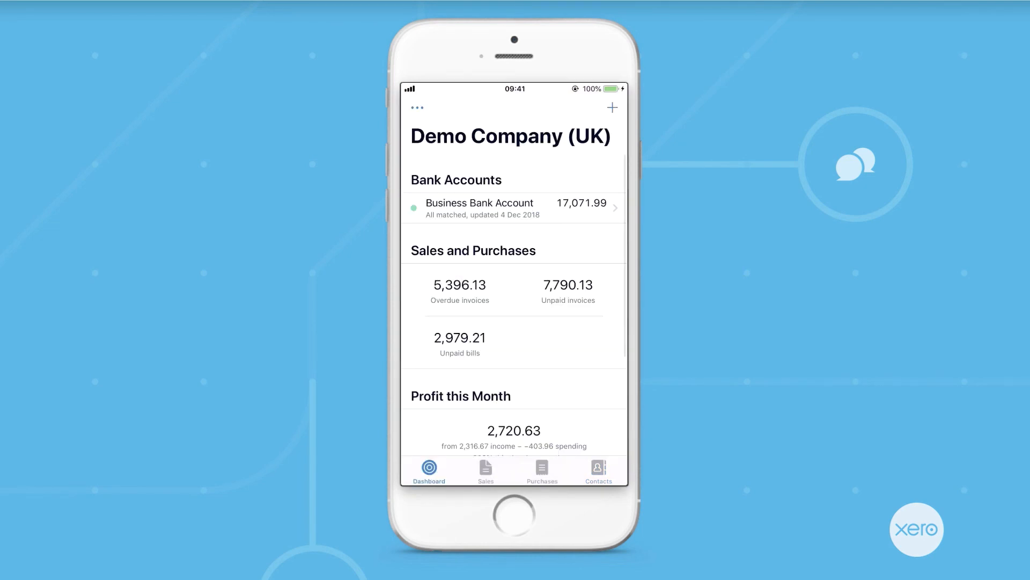
scroll(514, 268, down, 5)
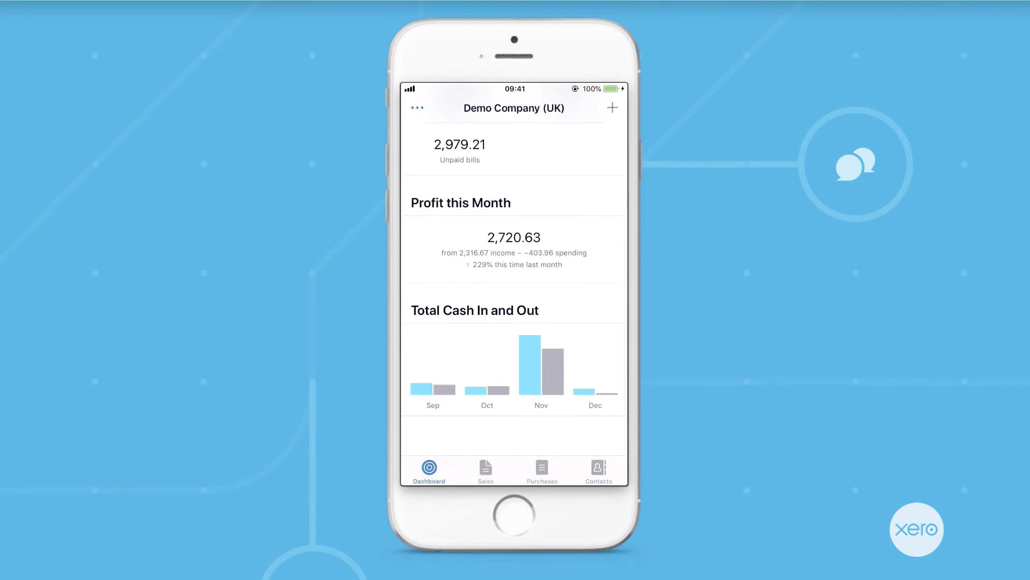